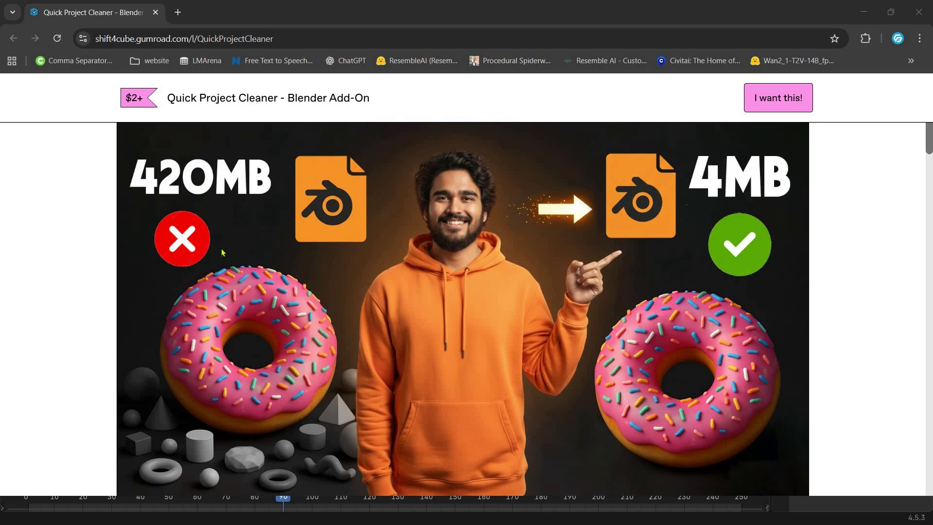
{"action": "scroll", "coordinate": [221, 288], "scroll_direction": "down", "scroll_amount": 3}
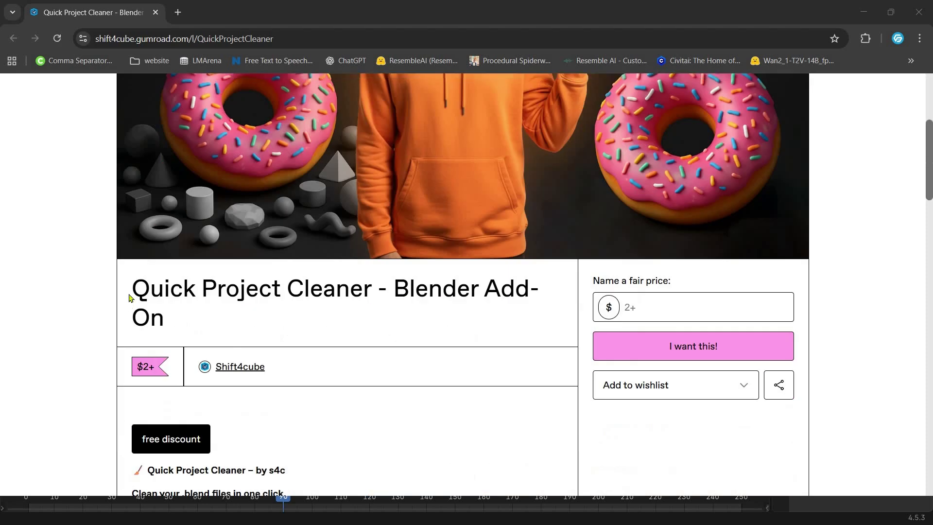
Step: Highlight and clear the add-on's title and description in the browser, then switch to Blender
{"action": "triple_click", "coordinate": [211, 303]}
{"action": "left_click", "coordinate": [254, 371]}
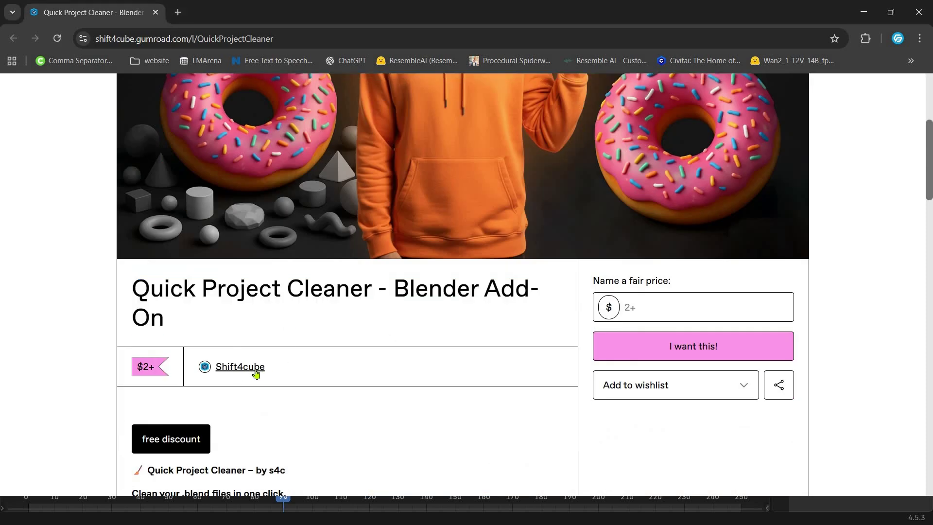
{"action": "scroll", "coordinate": [381, 256], "scroll_direction": "down", "scroll_amount": 3}
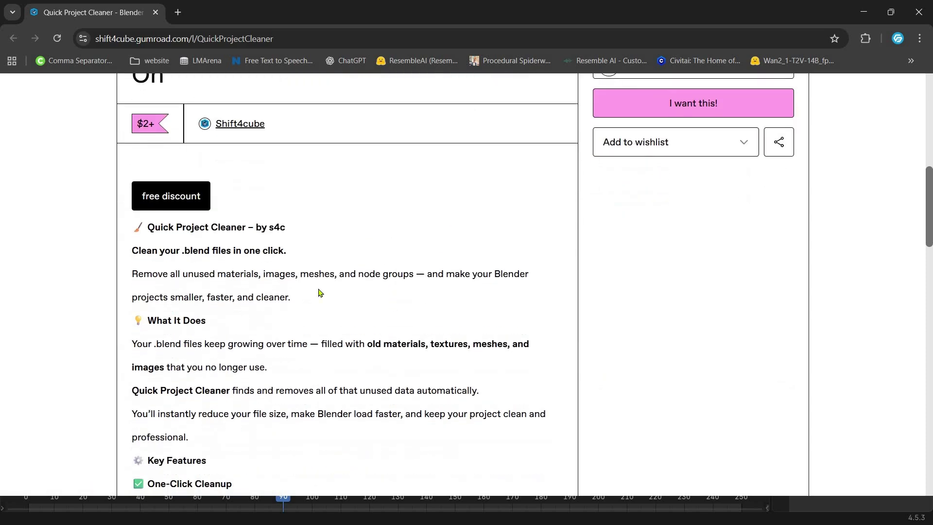
{"action": "scroll", "coordinate": [336, 304], "scroll_direction": "up", "scroll_amount": 1}
{"action": "scroll", "coordinate": [443, 324], "scroll_direction": "up", "scroll_amount": 1}
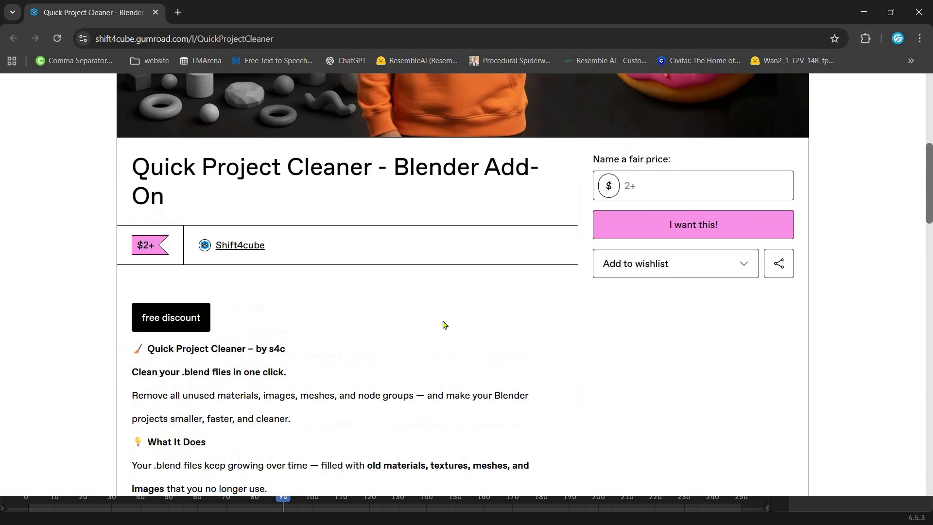
{"action": "scroll", "coordinate": [443, 324], "scroll_direction": "down", "scroll_amount": 2}
{"action": "scroll", "coordinate": [265, 334], "scroll_direction": "down", "scroll_amount": 1}
{"action": "scroll", "coordinate": [294, 336], "scroll_direction": "down", "scroll_amount": 1}
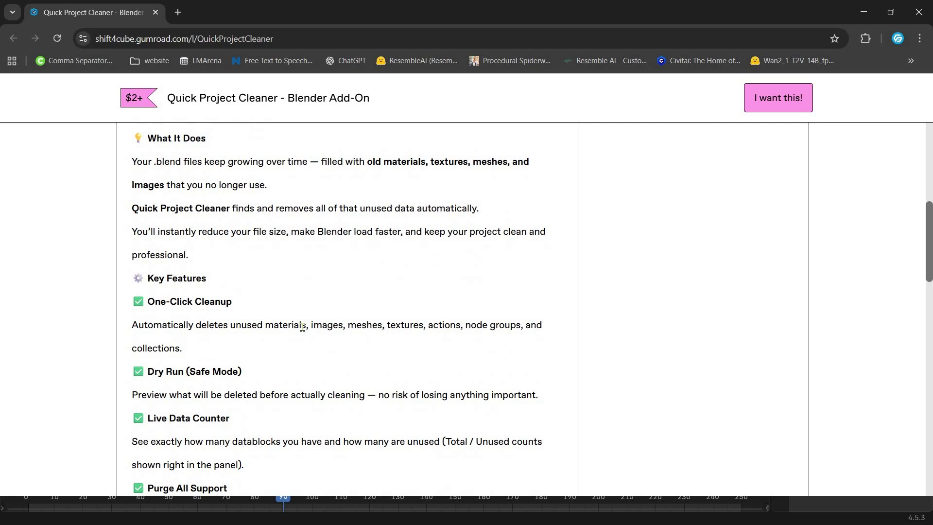
{"action": "scroll", "coordinate": [303, 326], "scroll_direction": "up", "scroll_amount": 2}
{"action": "left_click_drag", "start_coordinate": [124, 216], "coordinate": [388, 237]}
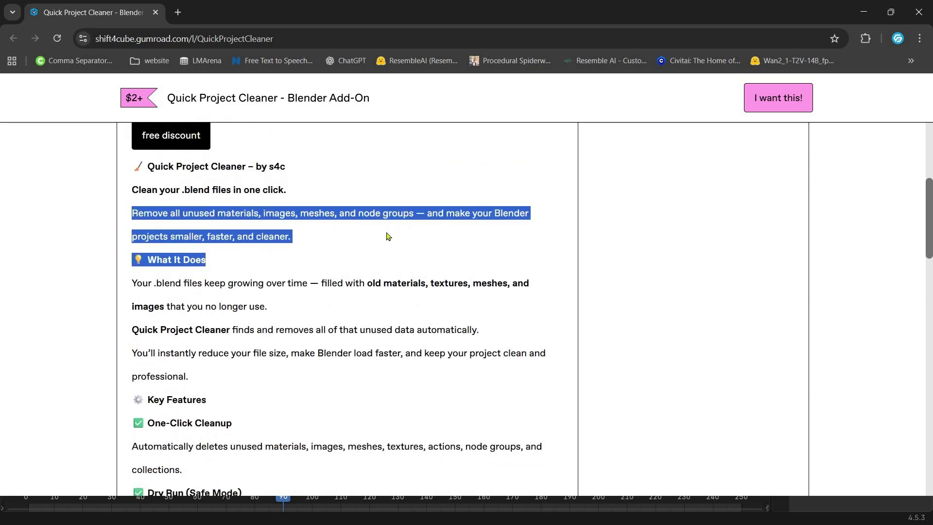
{"action": "left_click", "coordinate": [328, 243]}
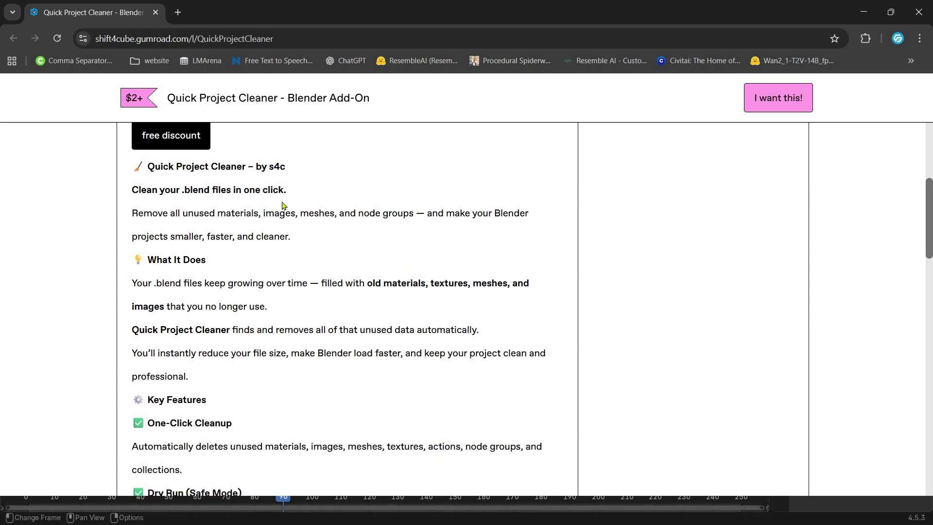
{"action": "key", "text": "alt+Tab"}
{"action": "scroll", "coordinate": [439, 232], "scroll_direction": "down", "scroll_amount": 2}
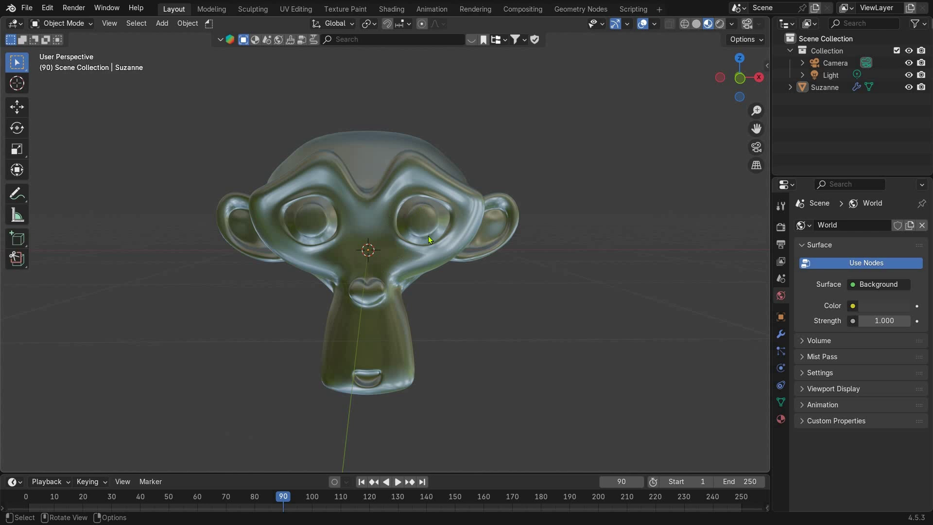
Step: Check Suzanne's material and the file's material list without changing anything, then deselect
{"action": "left_click", "coordinate": [429, 236]}
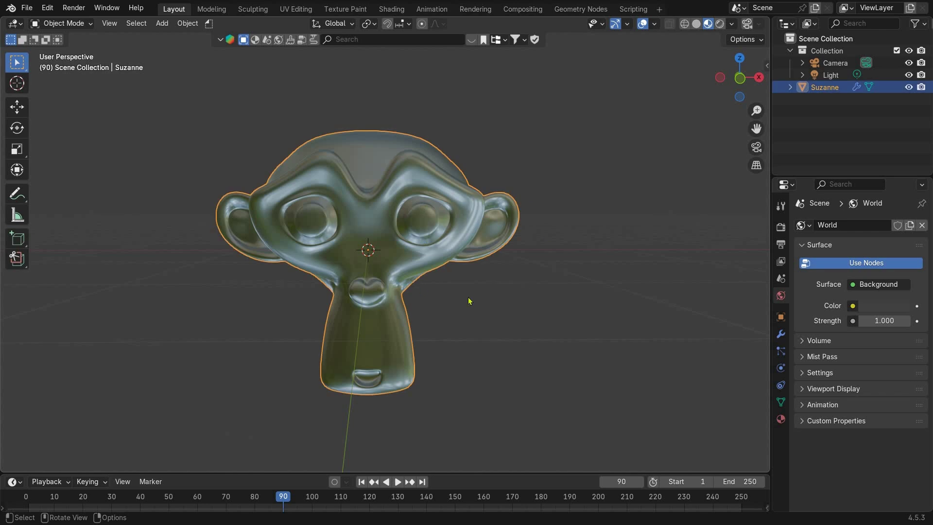
{"action": "left_click", "coordinate": [781, 419]}
{"action": "left_click", "coordinate": [801, 277]}
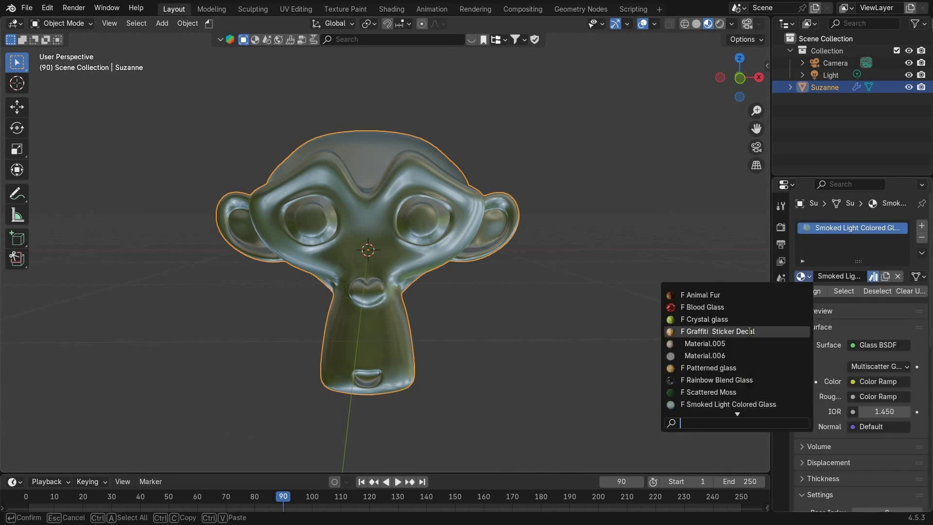
{"action": "left_click", "coordinate": [453, 225]}
{"action": "key", "text": "alt+a"}
{"action": "middle_click_drag", "start_coordinate": [413, 232], "coordinate": [457, 232]}
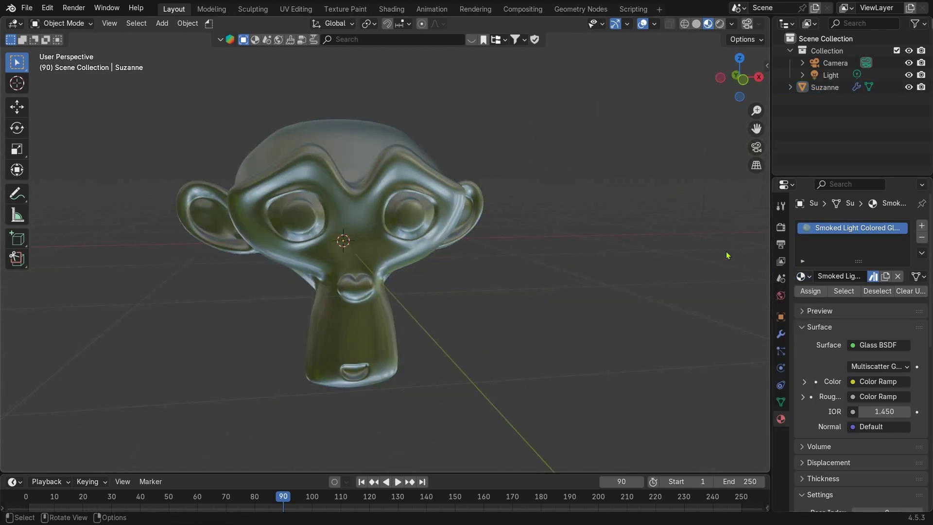
Step: Show Unused Data in the Outliner and browse the unused materials, images and meshes
{"action": "left_click", "coordinate": [809, 23]}
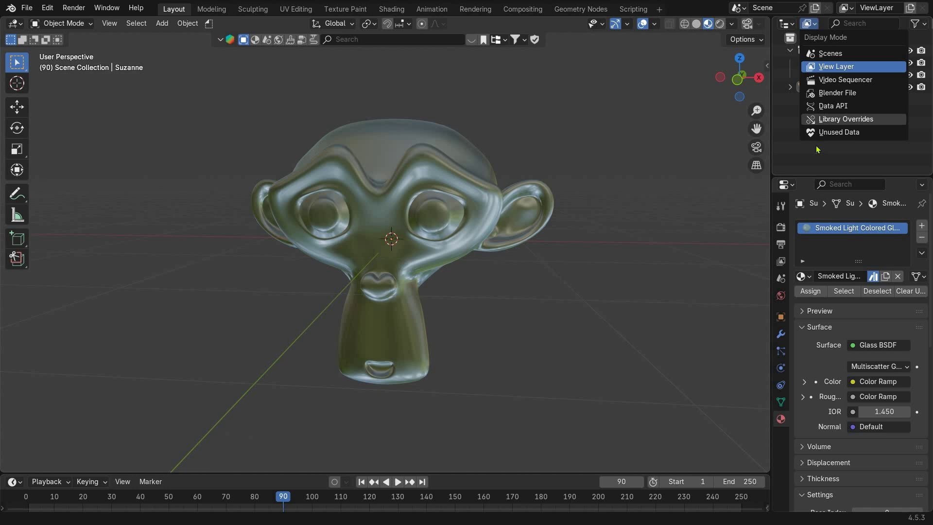
{"action": "left_click", "coordinate": [828, 132]}
{"action": "left_click", "coordinate": [780, 51]}
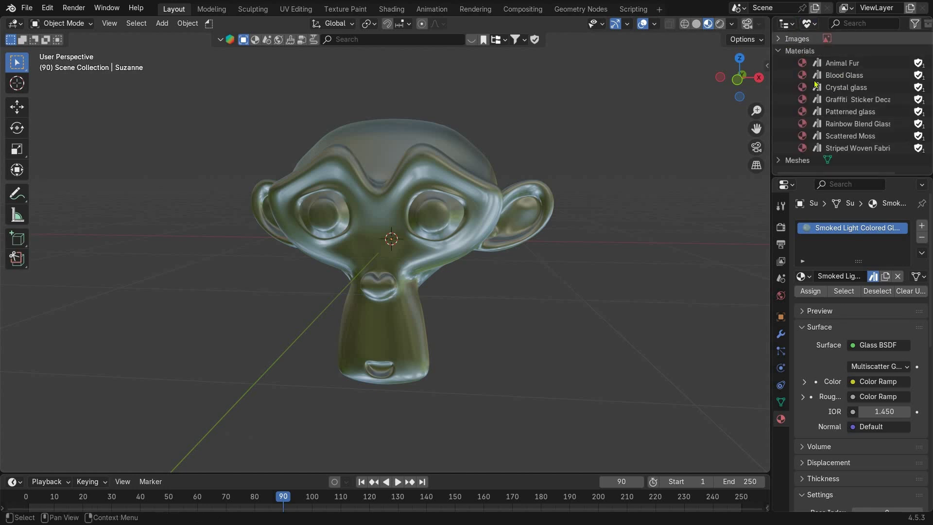
{"action": "left_click", "coordinate": [780, 40]}
{"action": "left_click", "coordinate": [779, 39]}
{"action": "left_click", "coordinate": [779, 51]}
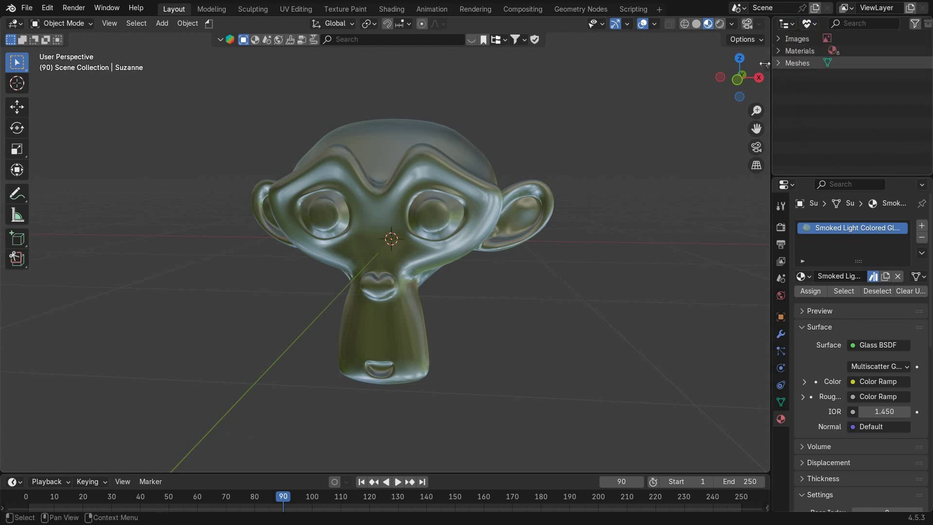
{"action": "left_click", "coordinate": [779, 63]}
Step: Return the Outliner to View Layer and reveal the sidebar holding the cleaner
{"action": "left_click", "coordinate": [807, 25]}
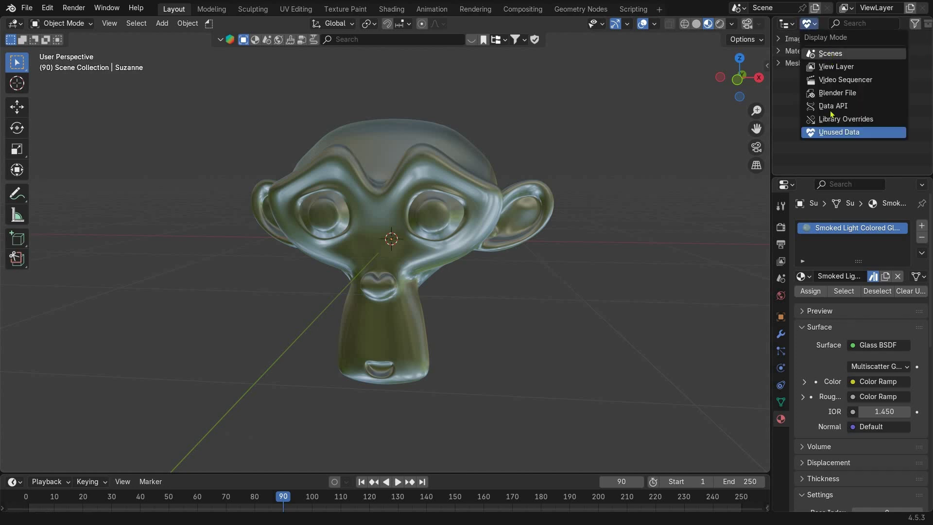
{"action": "left_click", "coordinate": [824, 55]}
{"action": "left_click", "coordinate": [807, 23]}
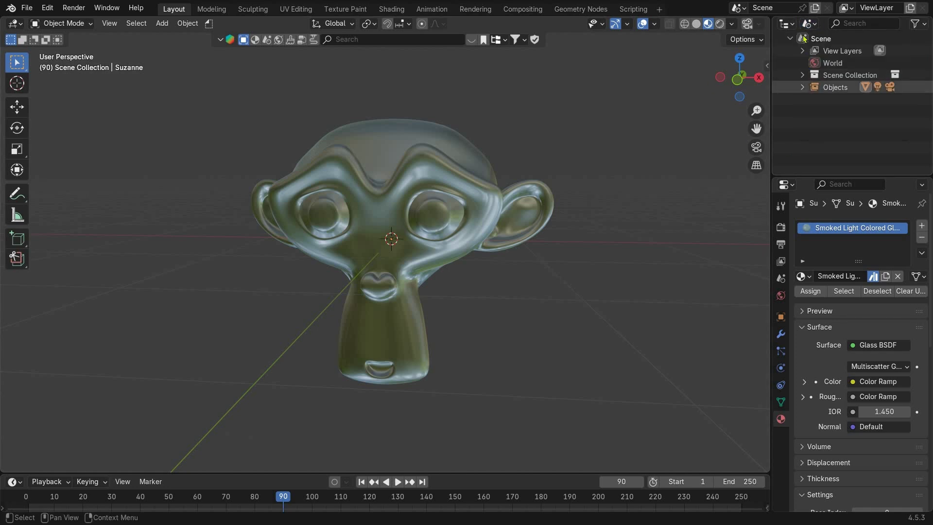
{"action": "left_click", "coordinate": [807, 24]}
{"action": "left_click", "coordinate": [824, 66]}
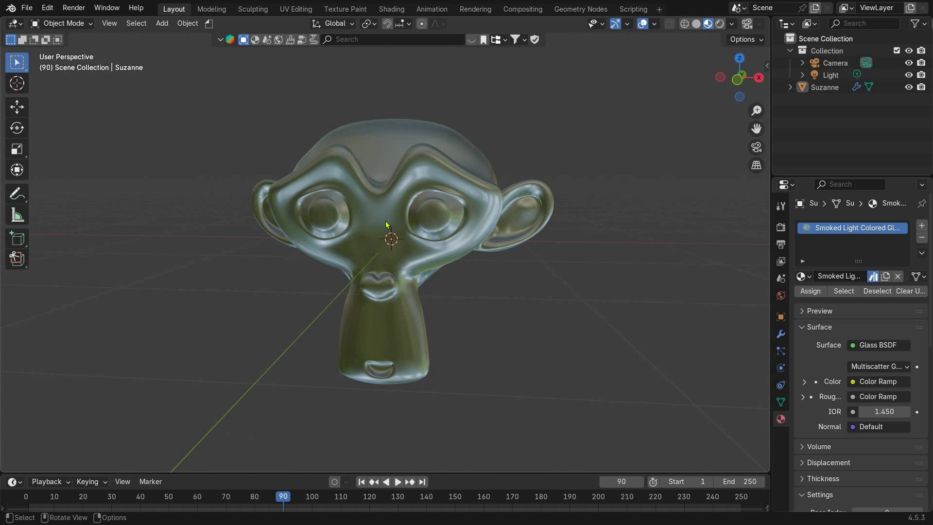
{"action": "scroll", "coordinate": [560, 200], "scroll_direction": "up", "scroll_amount": 2}
{"action": "scroll", "coordinate": [559, 200], "scroll_direction": "up", "scroll_amount": 2}
{"action": "scroll", "coordinate": [559, 200], "scroll_direction": "up", "scroll_amount": 2}
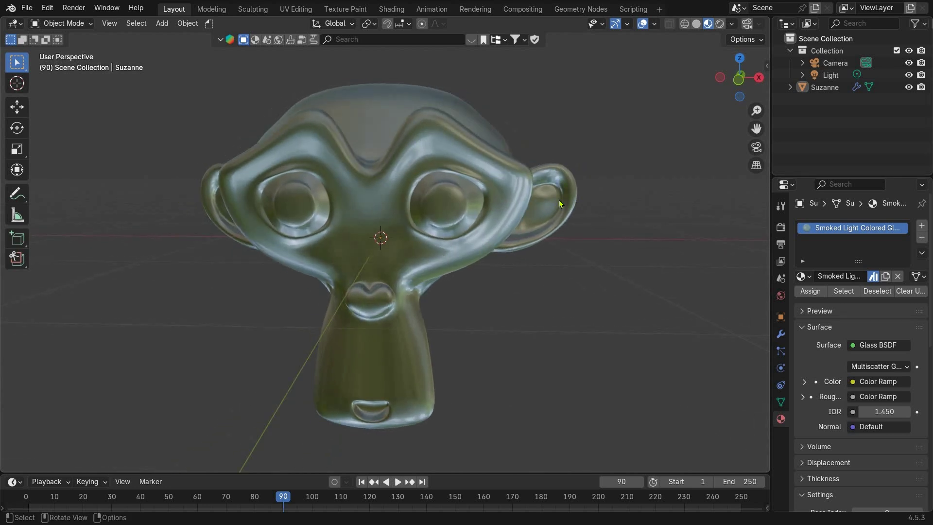
{"action": "key", "text": "n"}
{"action": "scroll", "coordinate": [502, 342], "scroll_direction": "down", "scroll_amount": 1}
{"action": "scroll", "coordinate": [502, 342], "scroll_direction": "down", "scroll_amount": 1}
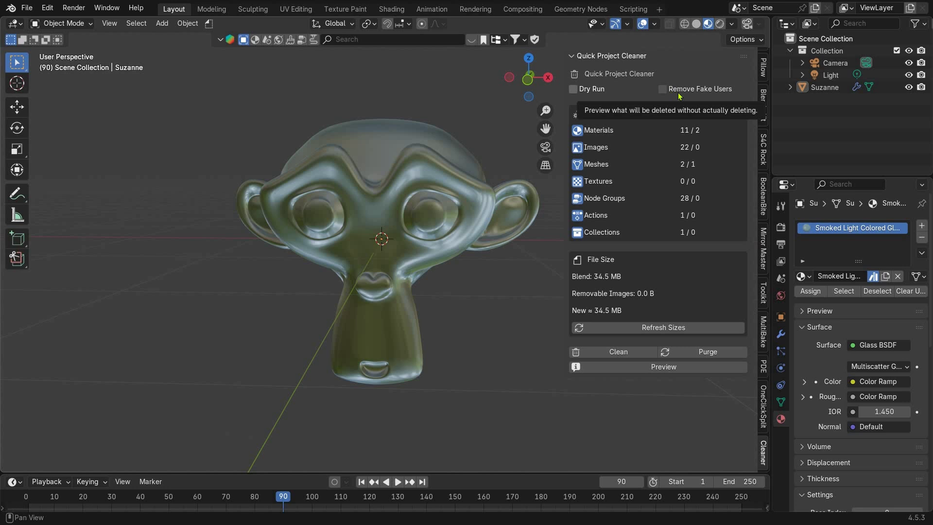
{"action": "mouse_move", "coordinate": [664, 89]}
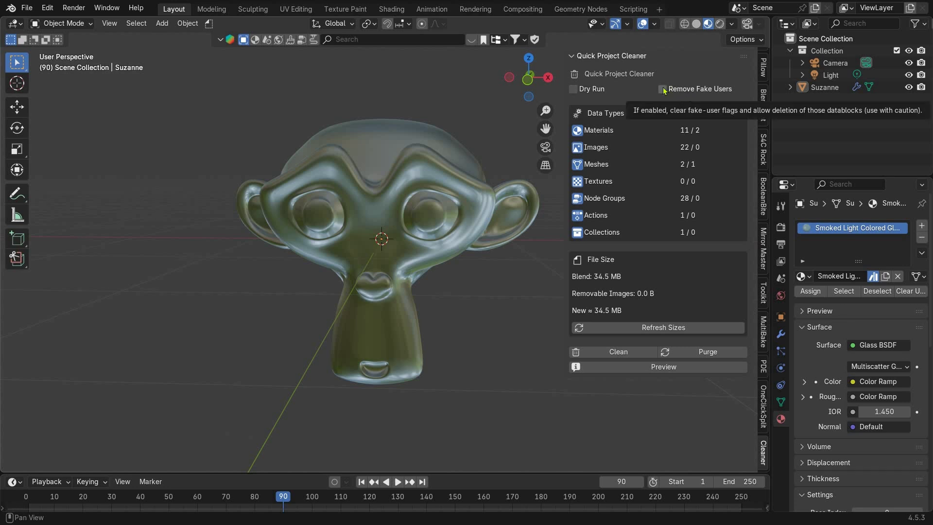
Step: Toggle Remove Fake Users off and back on, leaving it enabled
{"action": "left_click", "coordinate": [662, 89]}
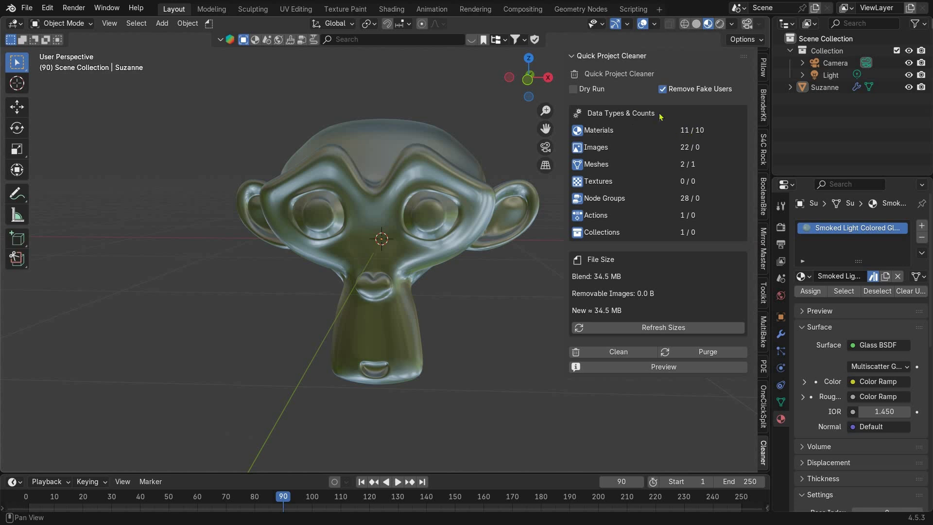
{"action": "left_click", "coordinate": [663, 90]}
{"action": "left_click", "coordinate": [663, 90]}
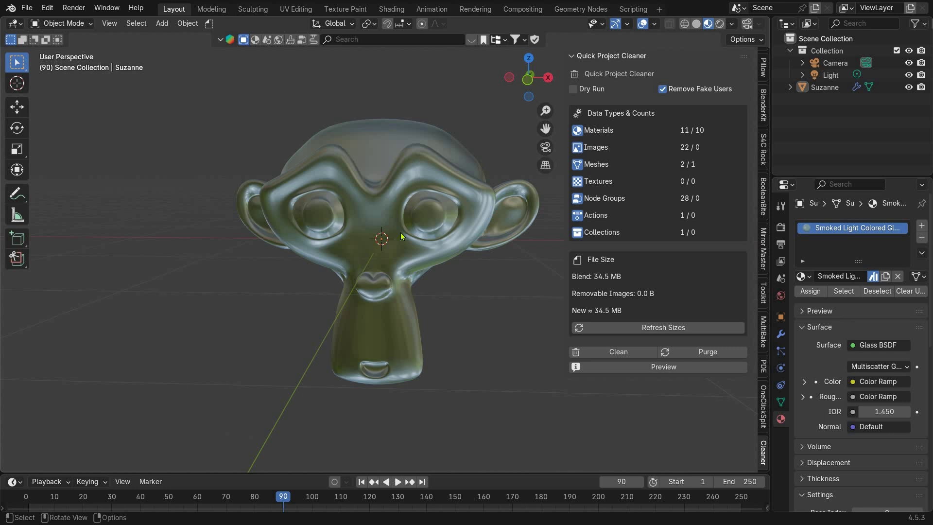
{"action": "scroll", "coordinate": [400, 232], "scroll_direction": "down", "scroll_amount": 1}
{"action": "scroll", "coordinate": [401, 232], "scroll_direction": "down", "scroll_amount": 1}
{"action": "scroll", "coordinate": [693, 139], "scroll_direction": "up", "scroll_amount": 1}
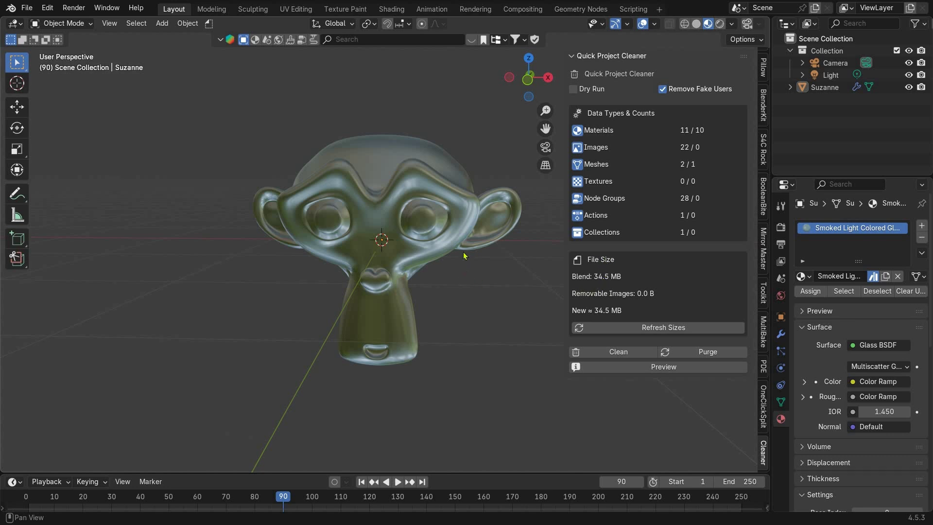
Step: Refresh sizes, enable Dry Run, and preview the ten unused materials and Plane.004
{"action": "left_click", "coordinate": [656, 330]}
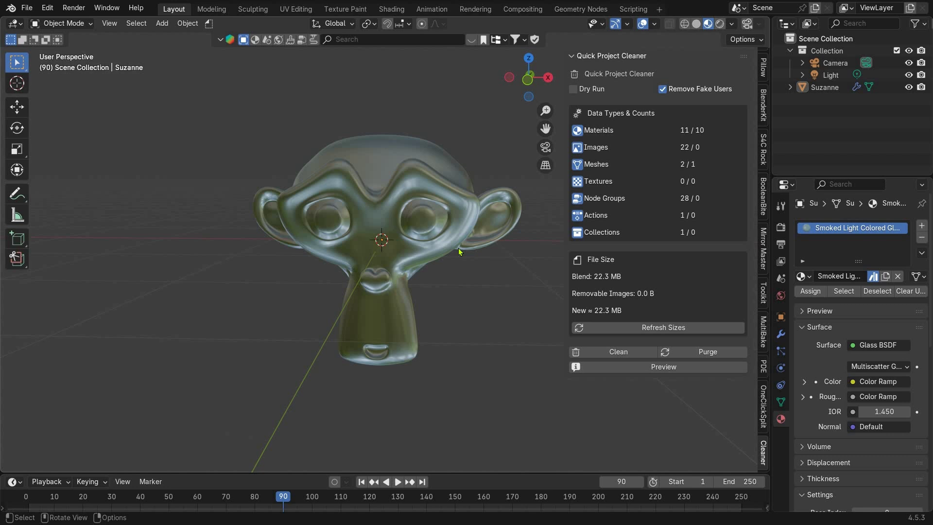
{"action": "middle_click_drag", "start_coordinate": [475, 254], "coordinate": [399, 219]}
{"action": "scroll", "coordinate": [402, 222], "scroll_direction": "up", "scroll_amount": 1}
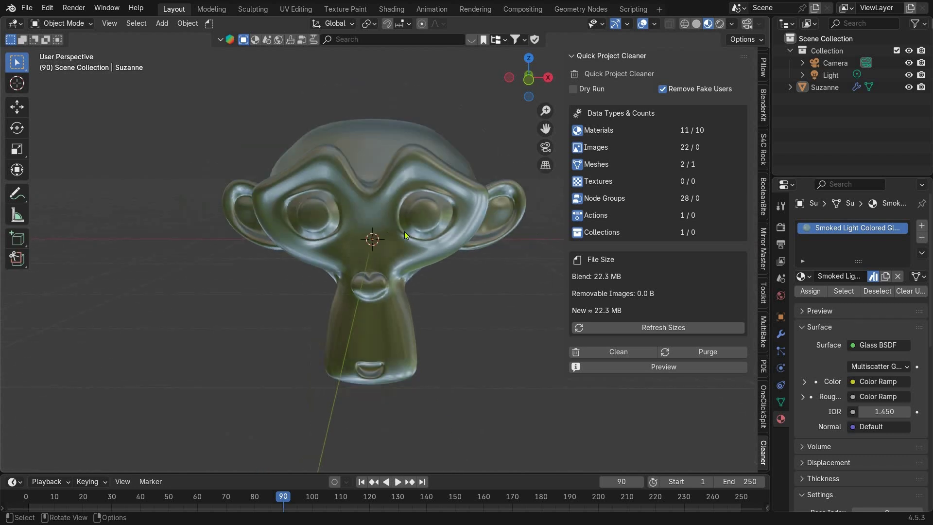
{"action": "left_click", "coordinate": [573, 89]}
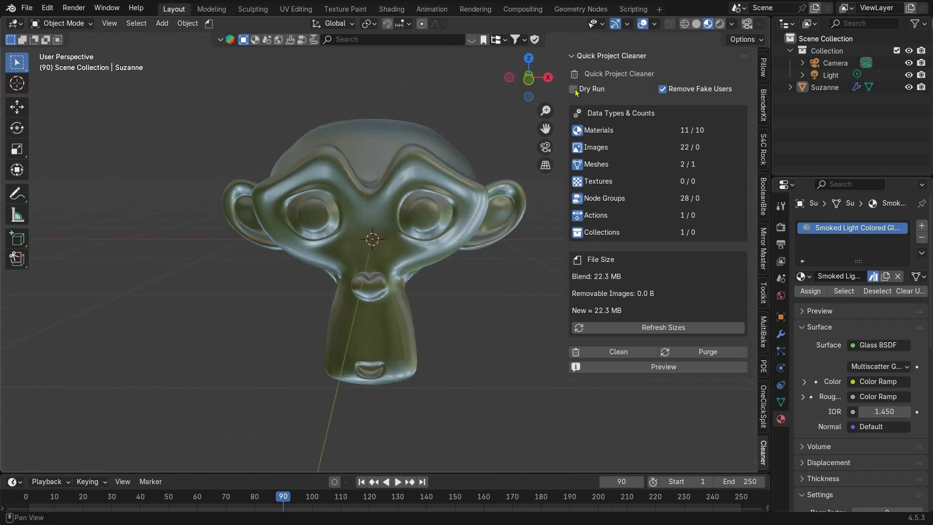
{"action": "left_click", "coordinate": [610, 369]}
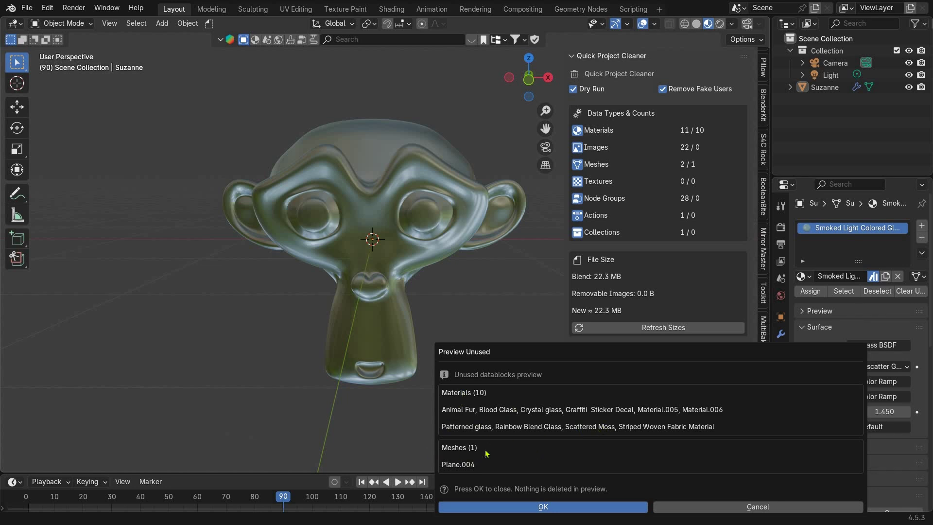
{"action": "left_click", "coordinate": [540, 509]}
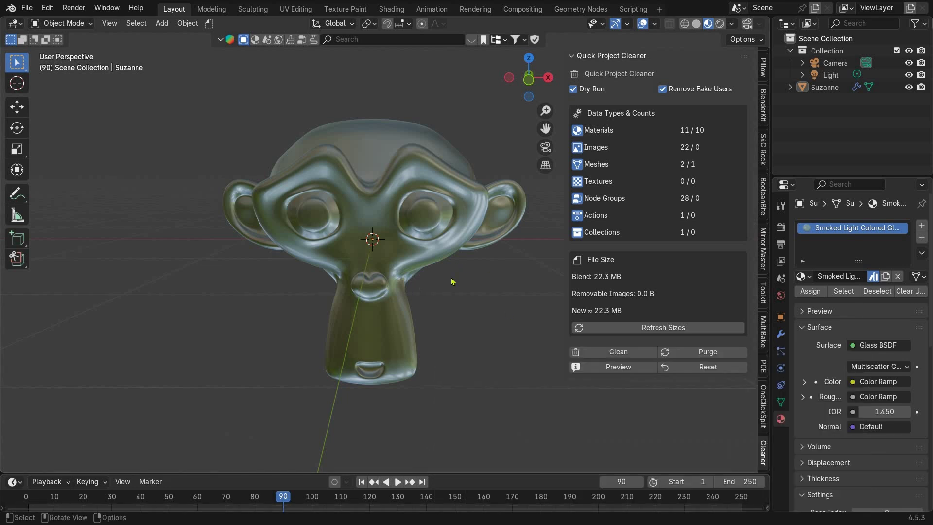
Step: Turn off Dry Run, then Clean repeatedly and Purge to remove all unused datablocks
{"action": "left_click", "coordinate": [688, 368]}
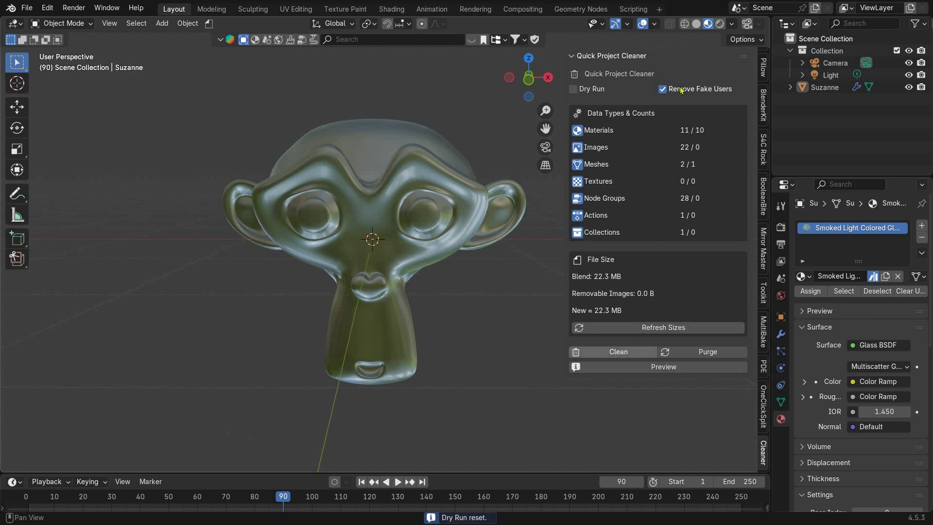
{"action": "left_click", "coordinate": [624, 356]}
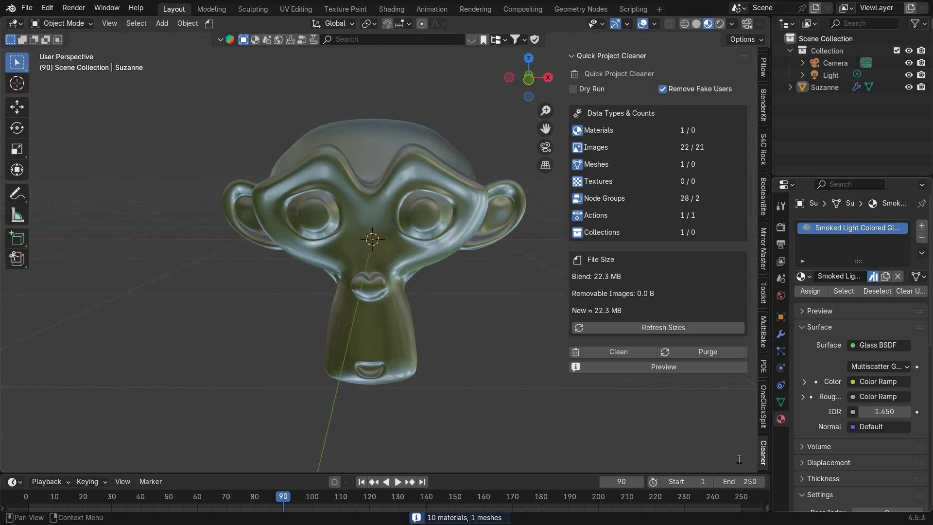
{"action": "left_click", "coordinate": [802, 277]}
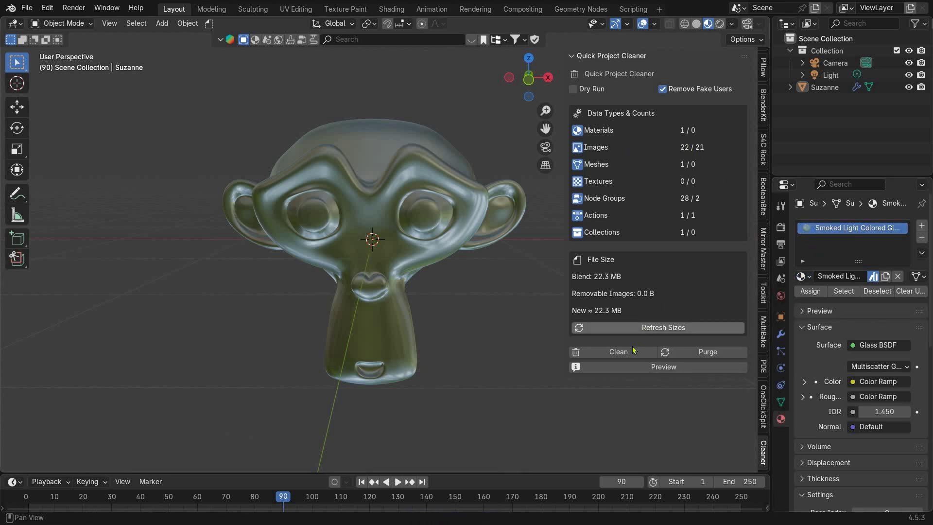
{"action": "left_click", "coordinate": [635, 352]}
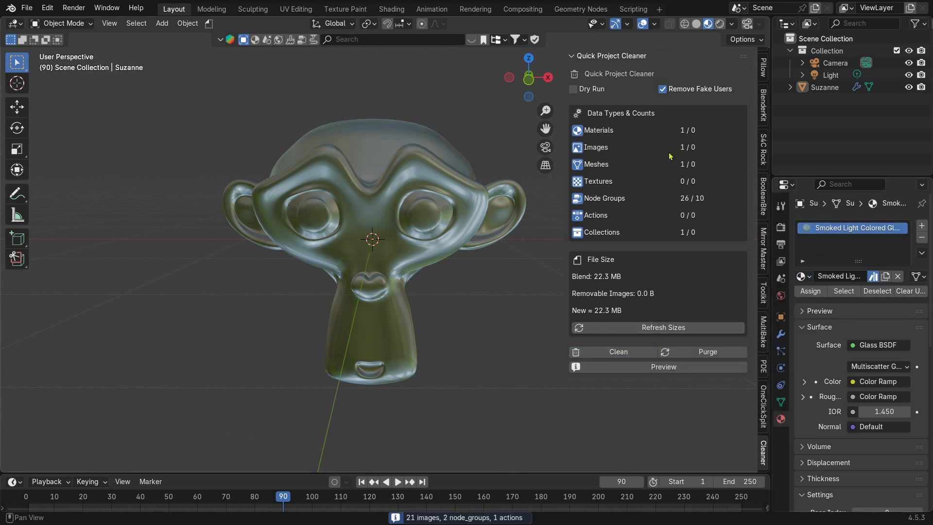
{"action": "left_click", "coordinate": [620, 354]}
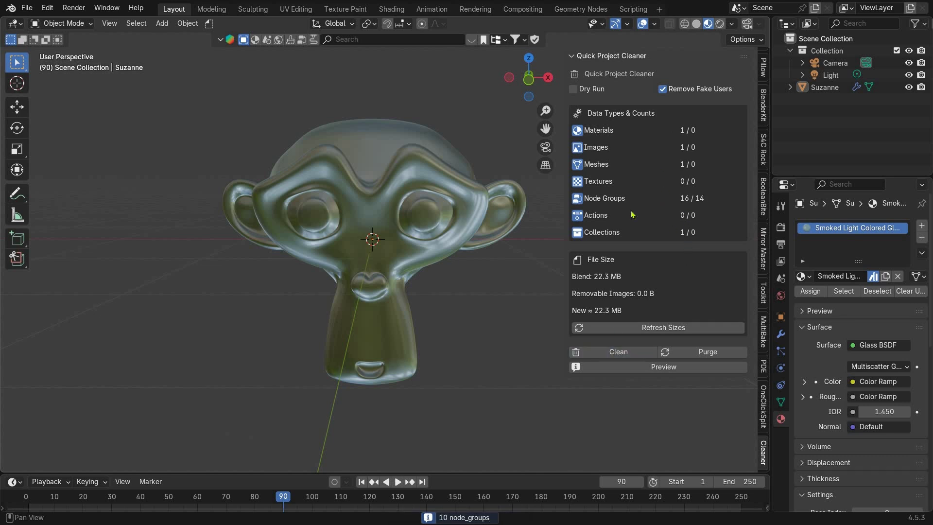
{"action": "left_click", "coordinate": [708, 352]}
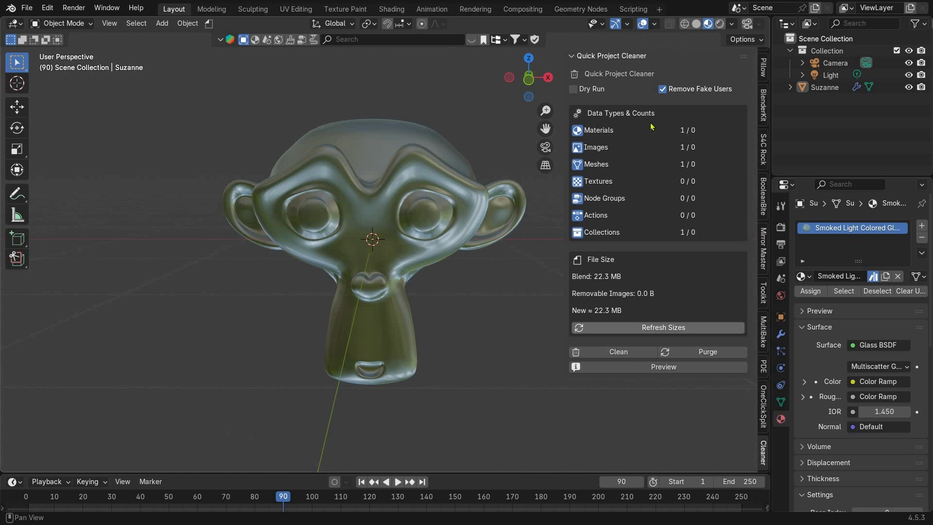
Step: Save demo.blend, refresh the size readout to 1.1 MB, and orbit around Suzanne
{"action": "left_click", "coordinate": [26, 8]}
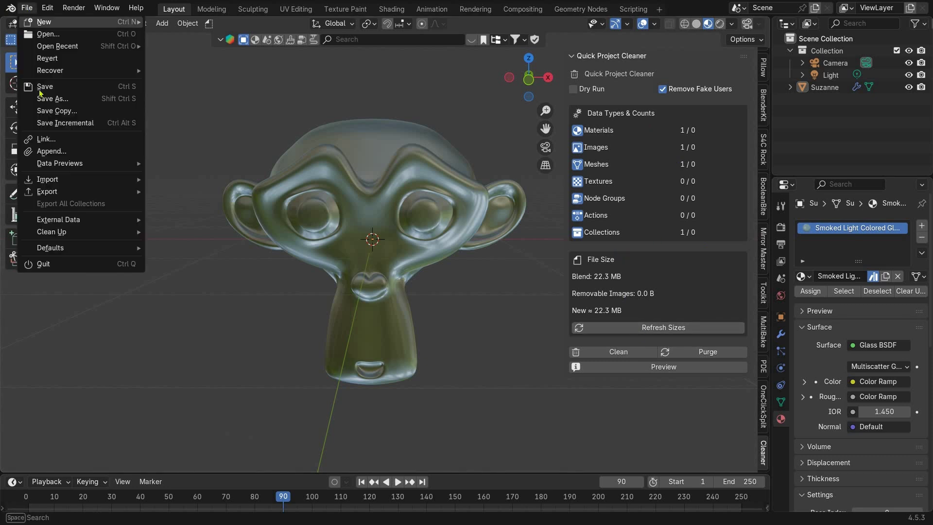
{"action": "left_click", "coordinate": [44, 119]}
{"action": "left_click", "coordinate": [592, 328]}
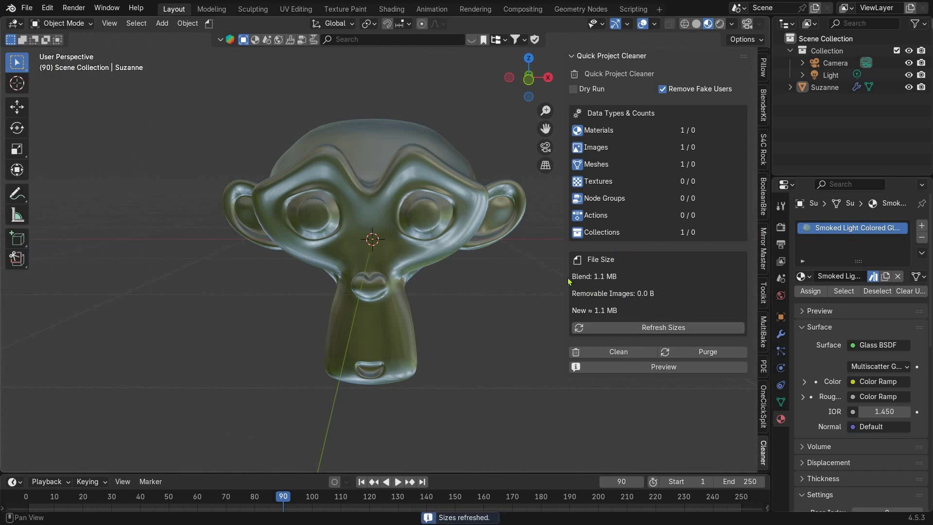
{"action": "scroll", "coordinate": [395, 247], "scroll_direction": "up", "scroll_amount": 3}
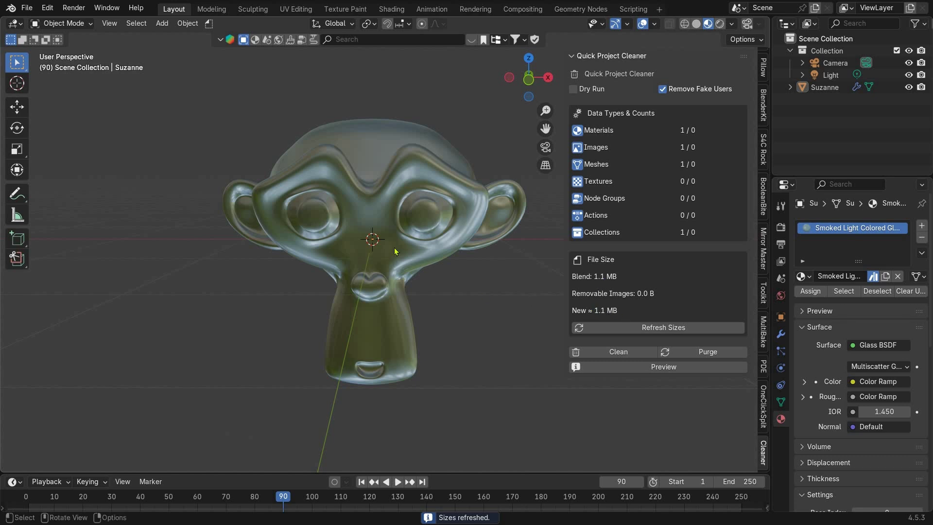
{"action": "scroll", "coordinate": [443, 248], "scroll_direction": "down", "scroll_amount": 3}
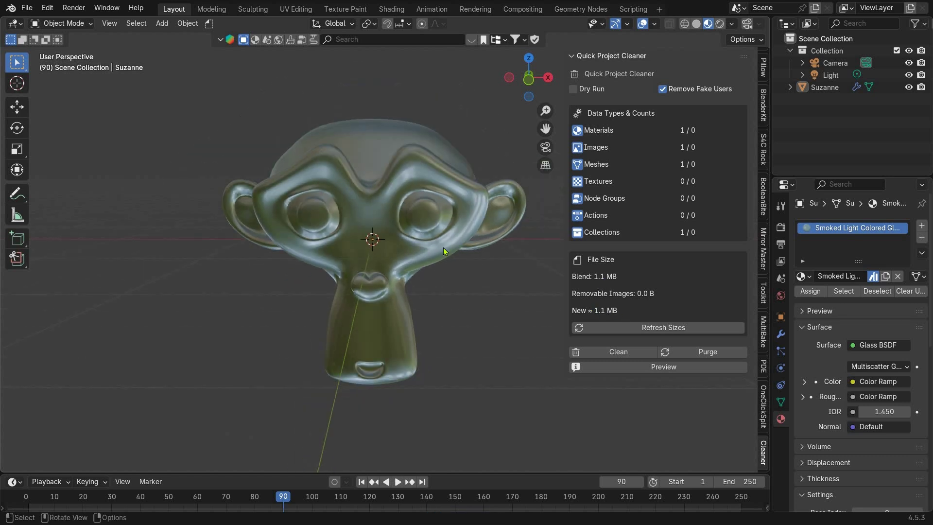
{"action": "middle_click_drag", "start_coordinate": [419, 247], "coordinate": [330, 247]}
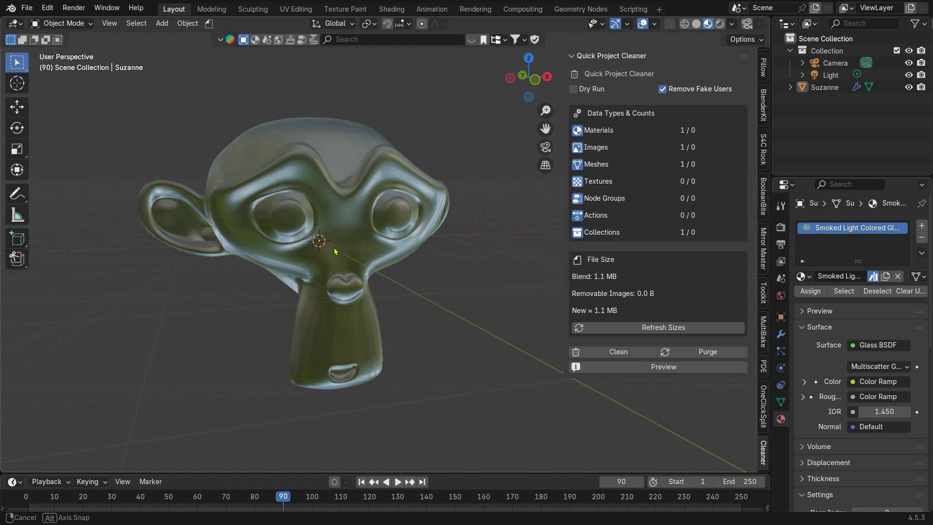
{"action": "middle_click_drag", "start_coordinate": [330, 247], "coordinate": [395, 247]}
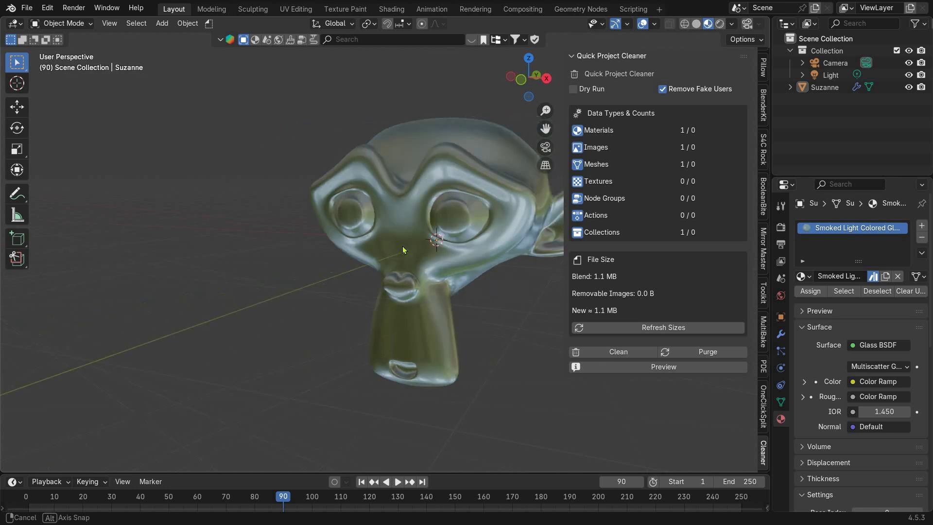
{"action": "middle_click_drag", "start_coordinate": [395, 247], "coordinate": [432, 323]}
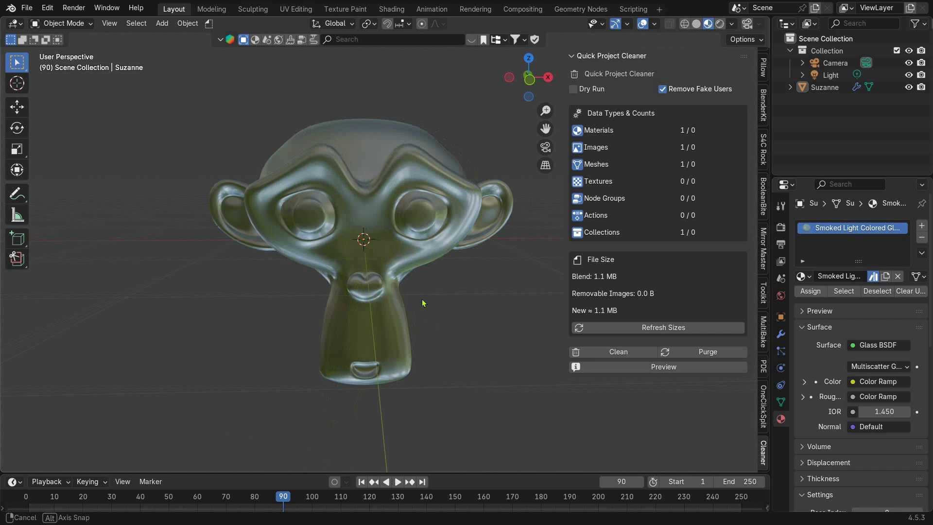
{"action": "mouse_move", "coordinate": [433, 323]}
{"action": "middle_mouse_down"}
{"action": "mouse_move", "coordinate": [428, 296]}
{"action": "mouse_move", "coordinate": [458, 302]}
{"action": "middle_mouse_up"}
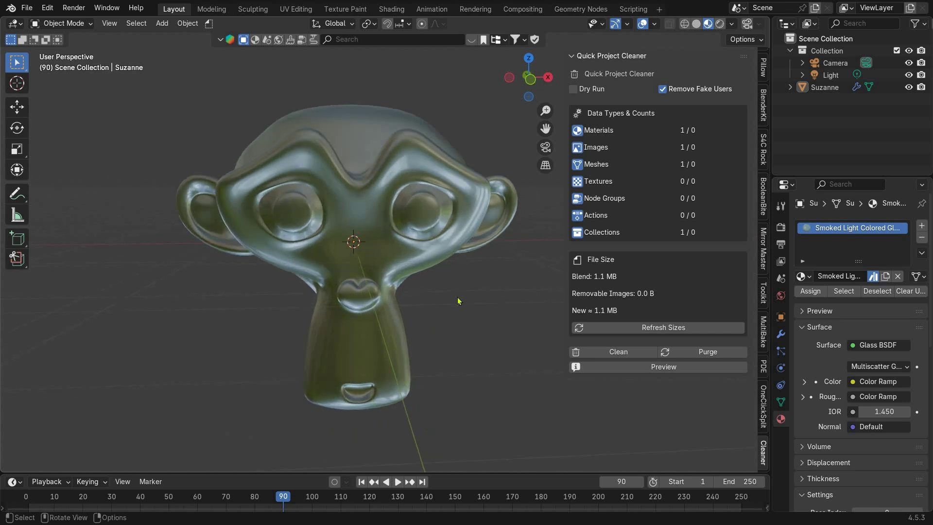
{"action": "scroll", "coordinate": [458, 302], "scroll_direction": "up", "scroll_amount": 1}
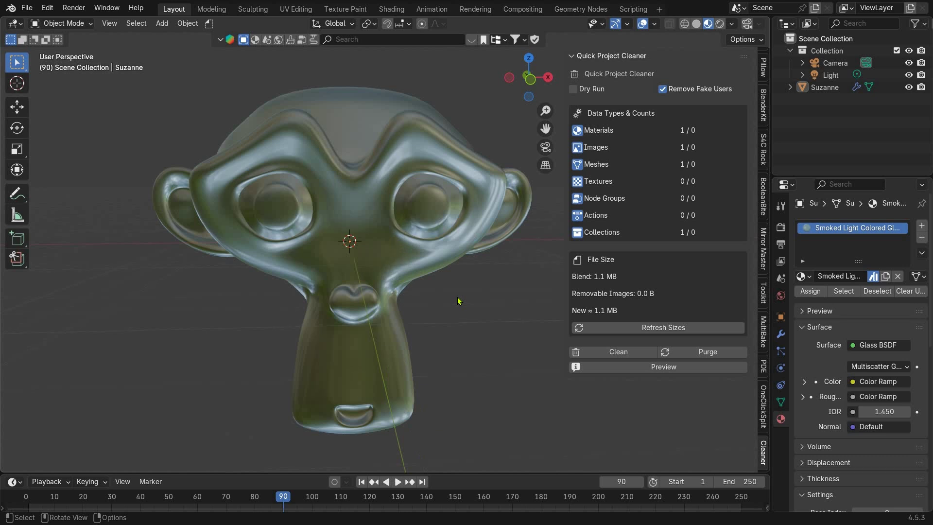